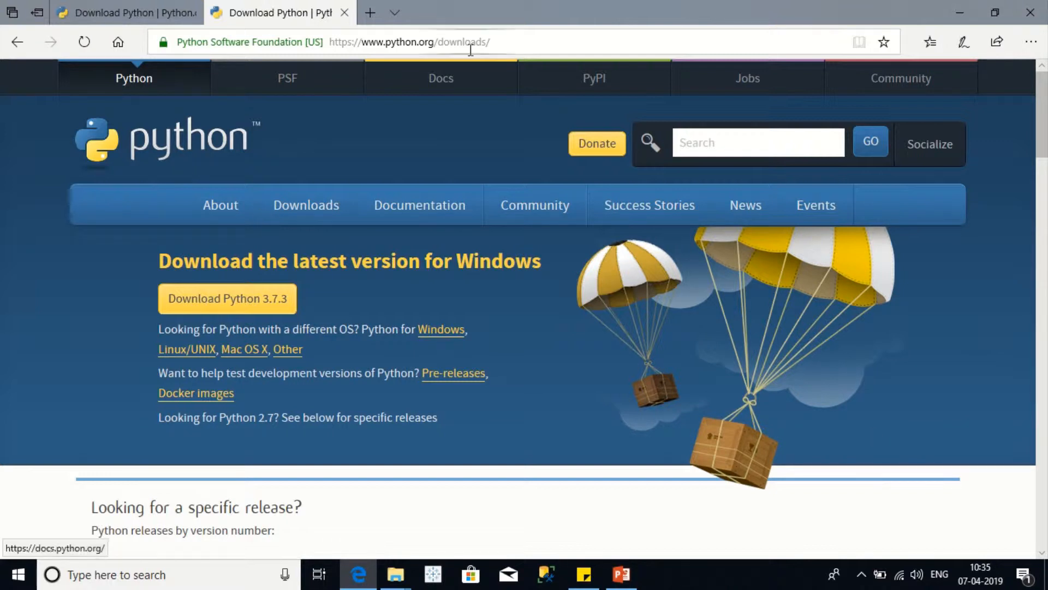
Search the web for "python install", open the Download Python page on python.org, and close the duplicate tab.
{"action": "left_click", "coordinate": [150, 9]}
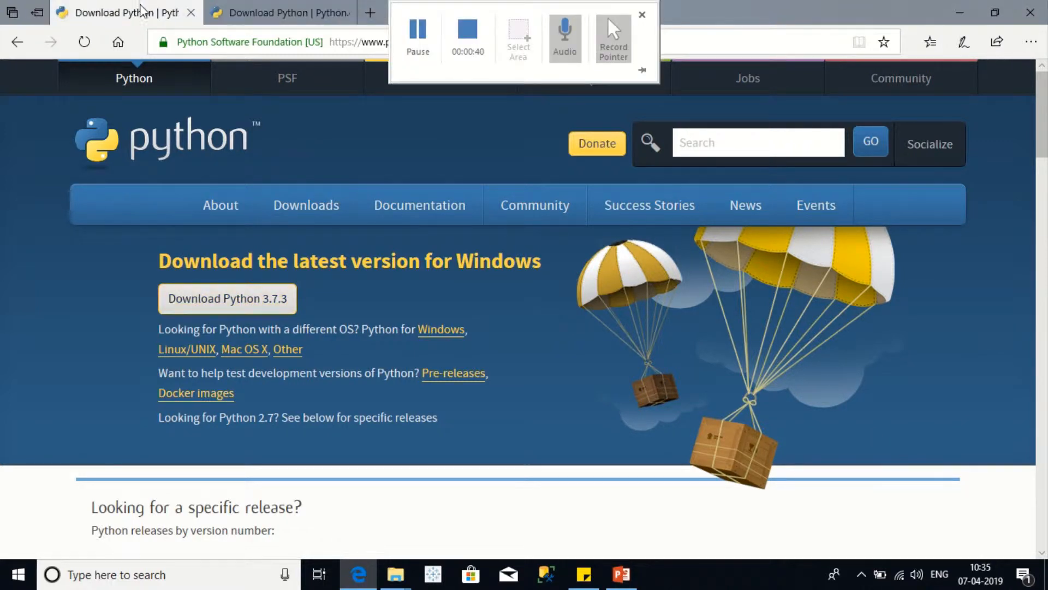
{"action": "left_click", "coordinate": [223, 44]}
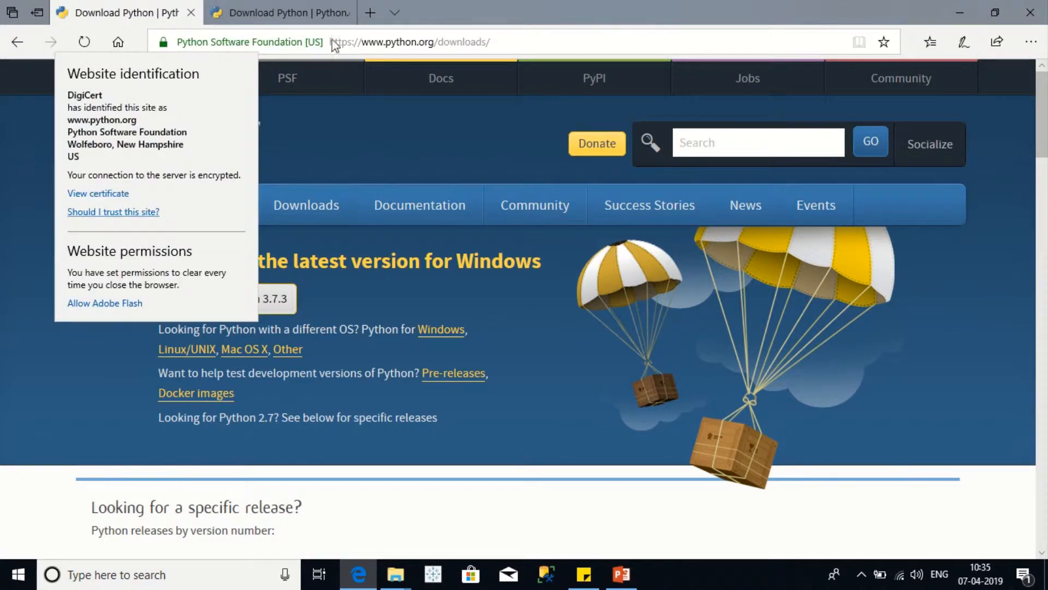
{"action": "left_click", "coordinate": [453, 39]}
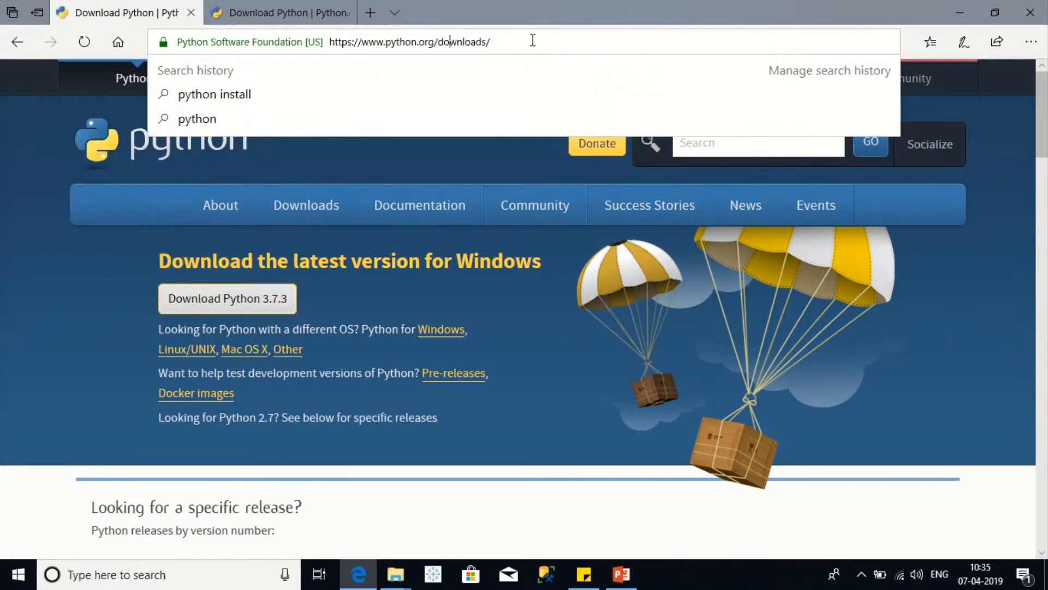
{"action": "left_click_drag", "start_coordinate": [534, 40], "coordinate": [168, 12]}
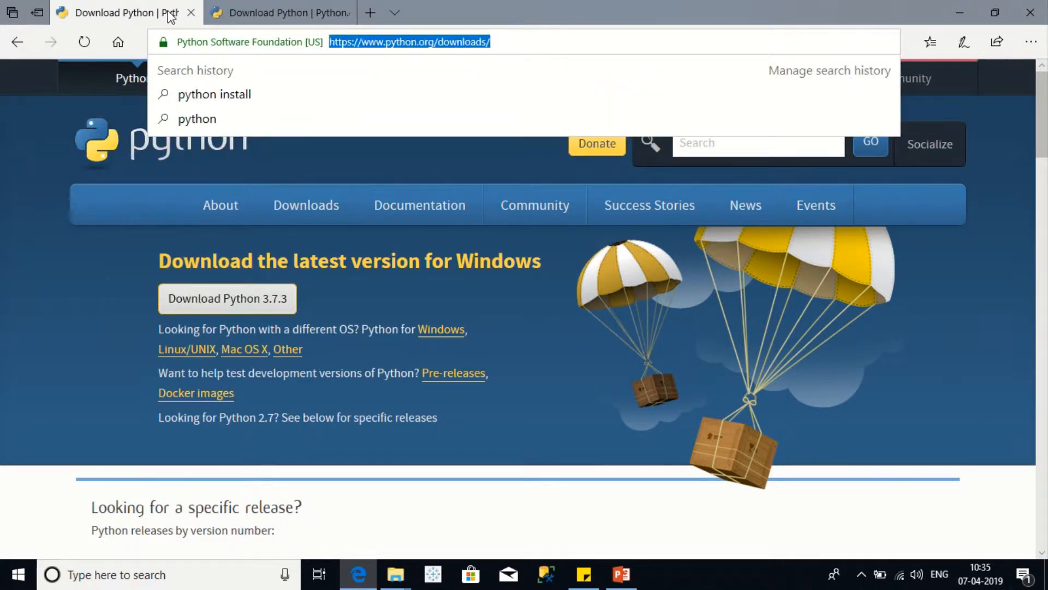
{"action": "type", "text": "python.org/"}
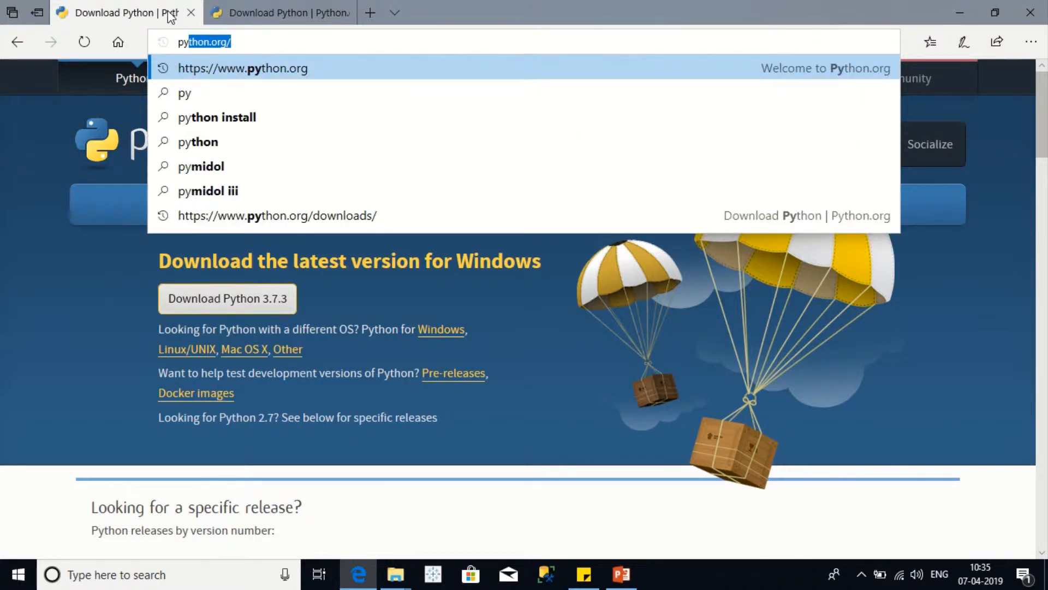
{"action": "key", "text": "Down"}
{"action": "key", "text": "Down"}
{"action": "key", "text": "Return"}
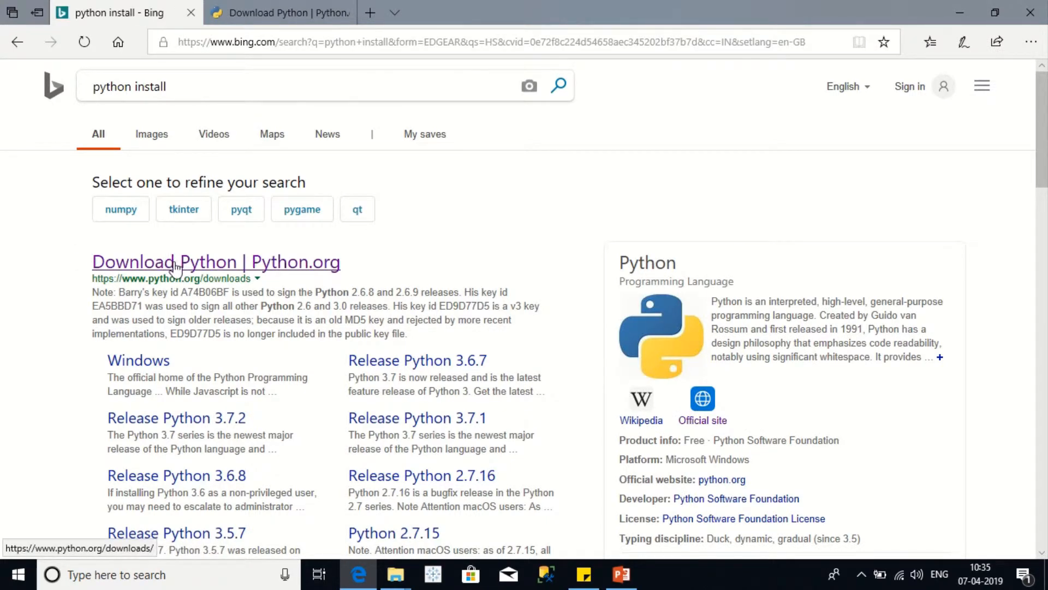
{"action": "left_click", "coordinate": [174, 266]}
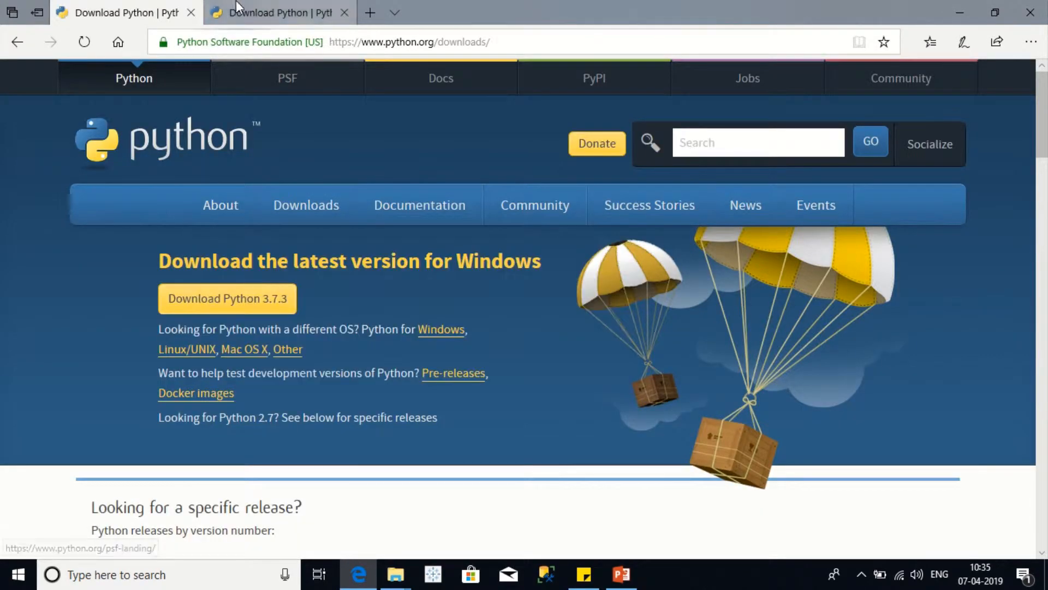
{"action": "left_click", "coordinate": [345, 13]}
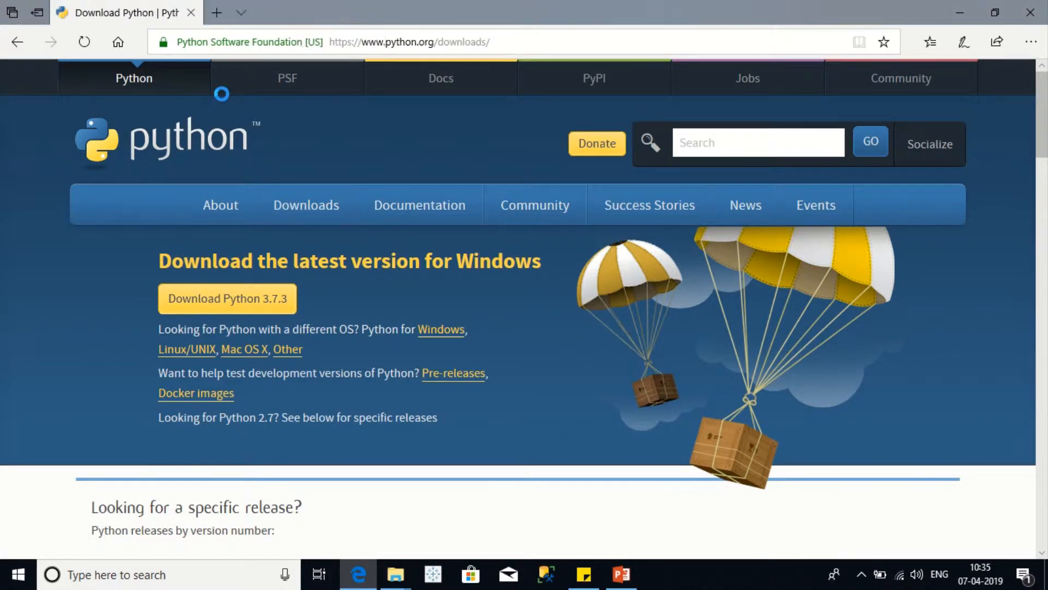
Request the Python 3.7.3 download and launch the python-3.7.3 (2) installer from the Downloads folder.
{"action": "left_click", "coordinate": [215, 306]}
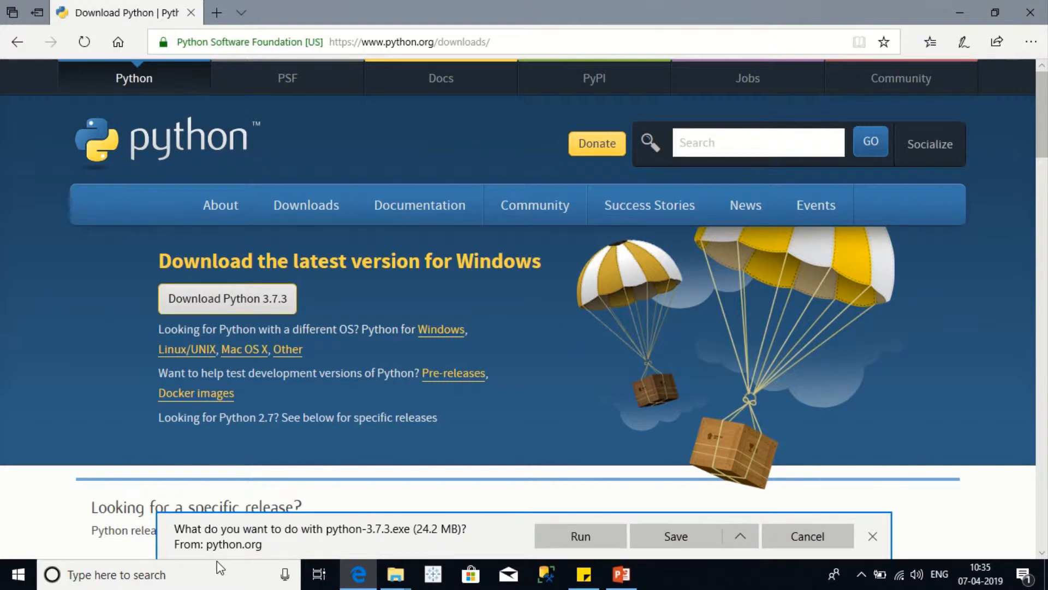
{"action": "left_click", "coordinate": [404, 567]}
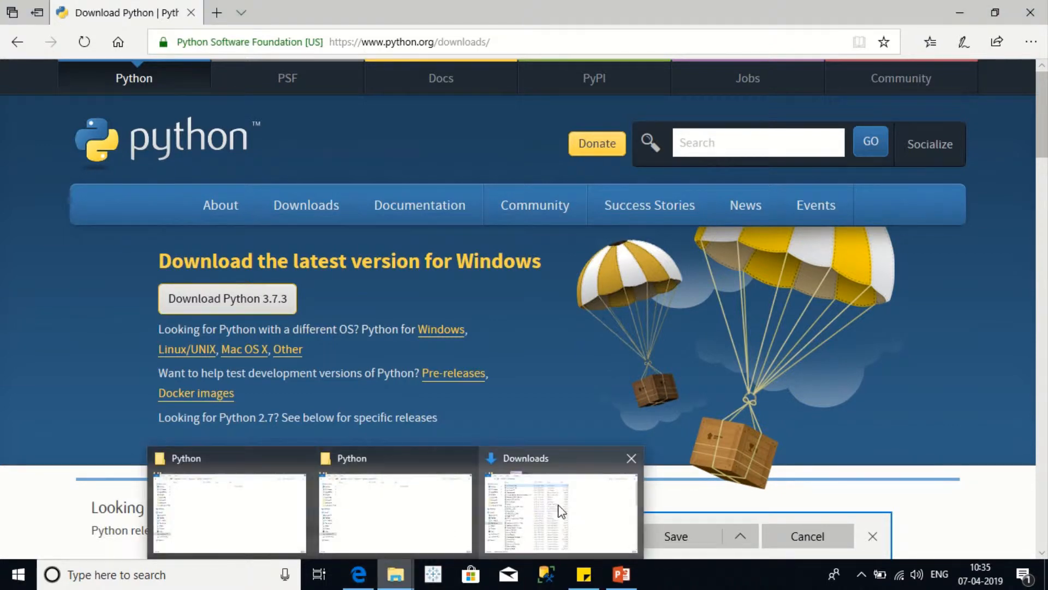
{"action": "left_click", "coordinate": [580, 507]}
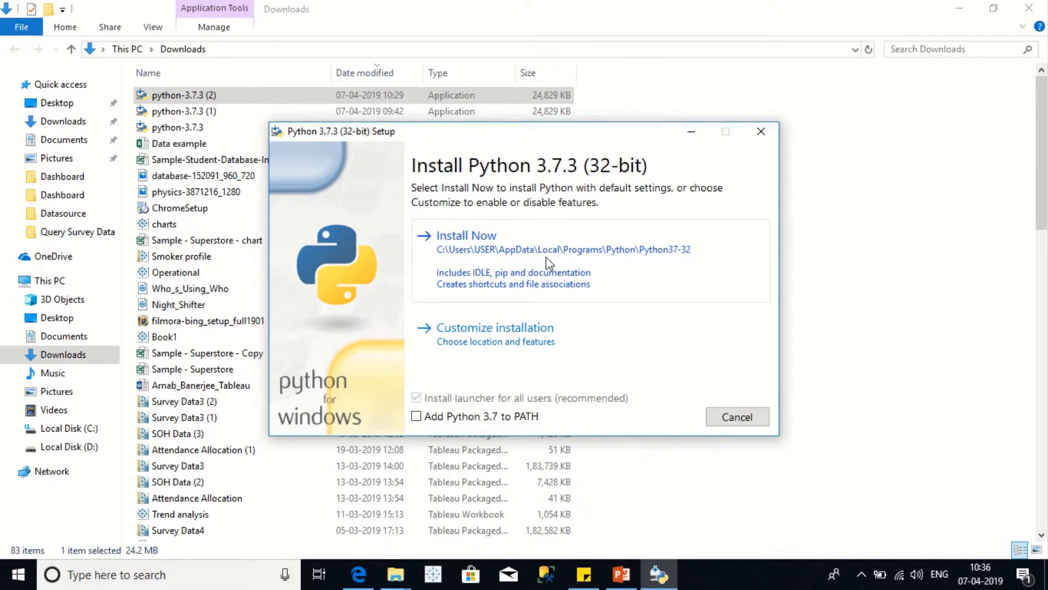
Install Python 3.7.3 (32-bit) with default settings and Python 3.7 added to PATH, and close the setup when it finishes.
{"action": "left_click", "coordinate": [416, 418]}
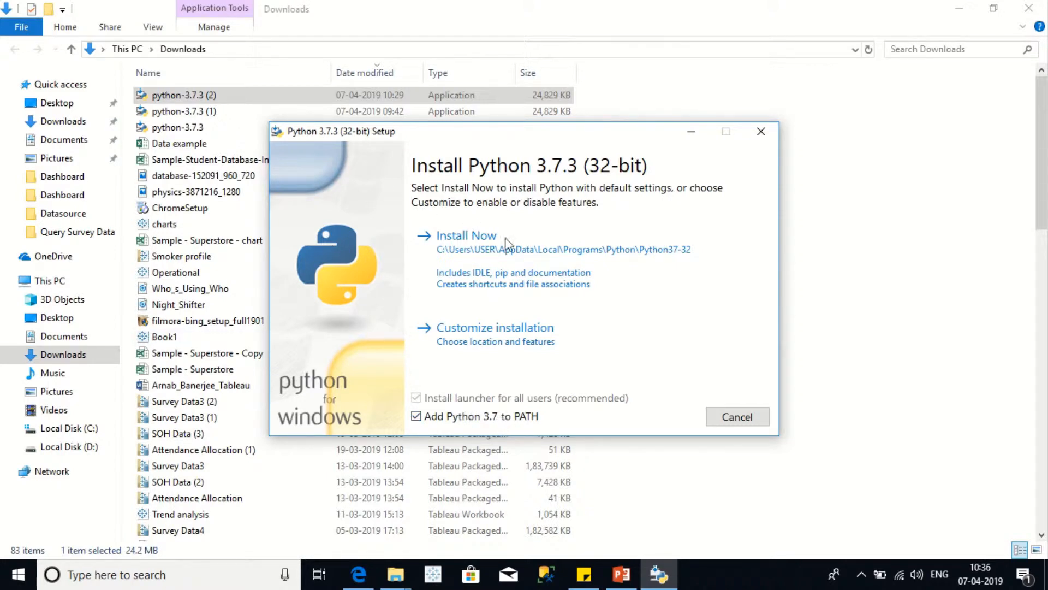
{"action": "left_click", "coordinate": [532, 254]}
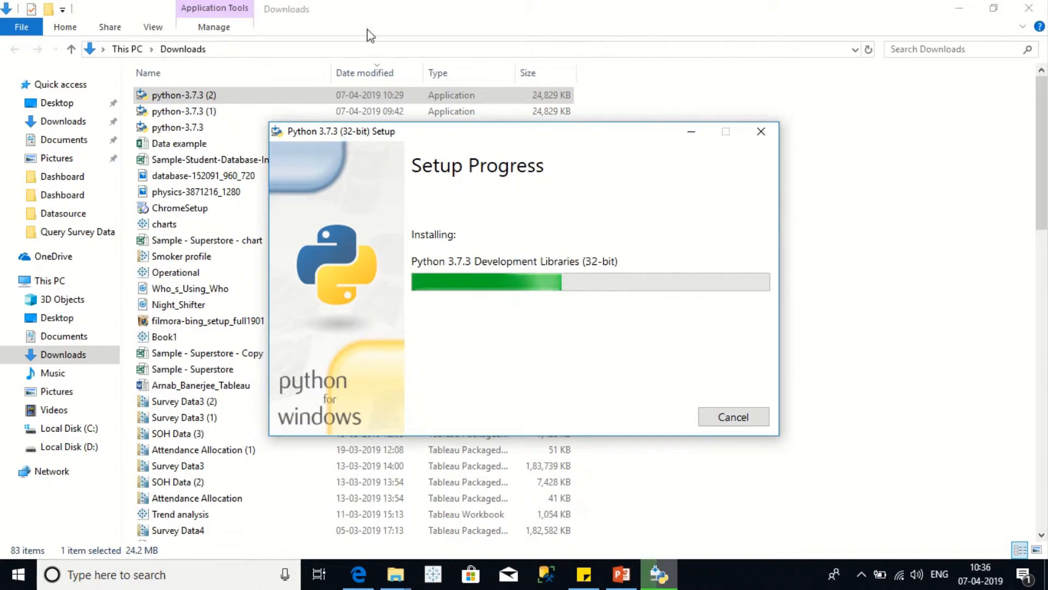
{"action": "mouse_move", "coordinate": [526, 6]}
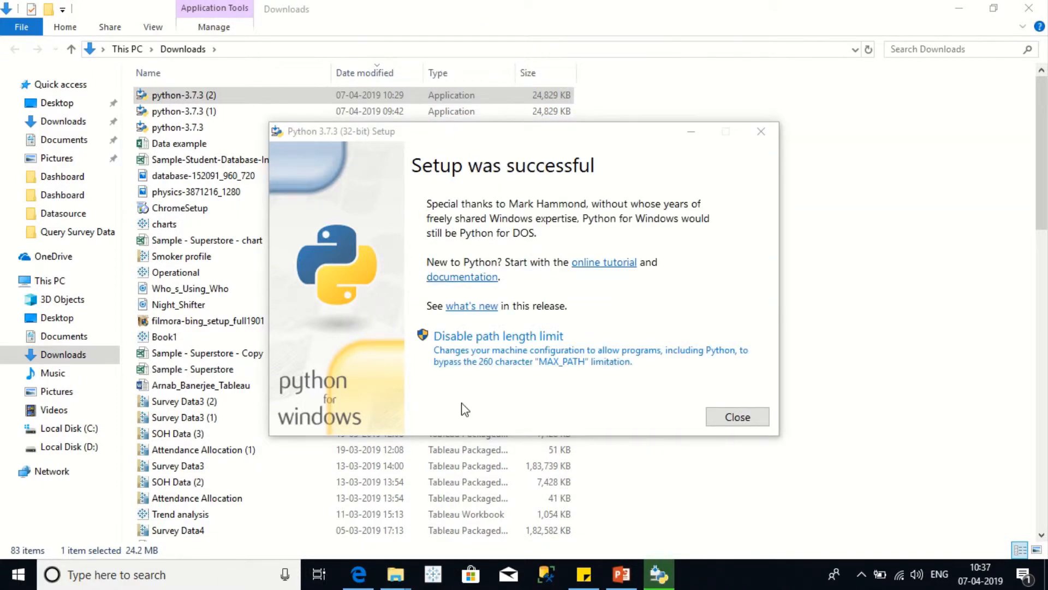
{"action": "left_click", "coordinate": [742, 419]}
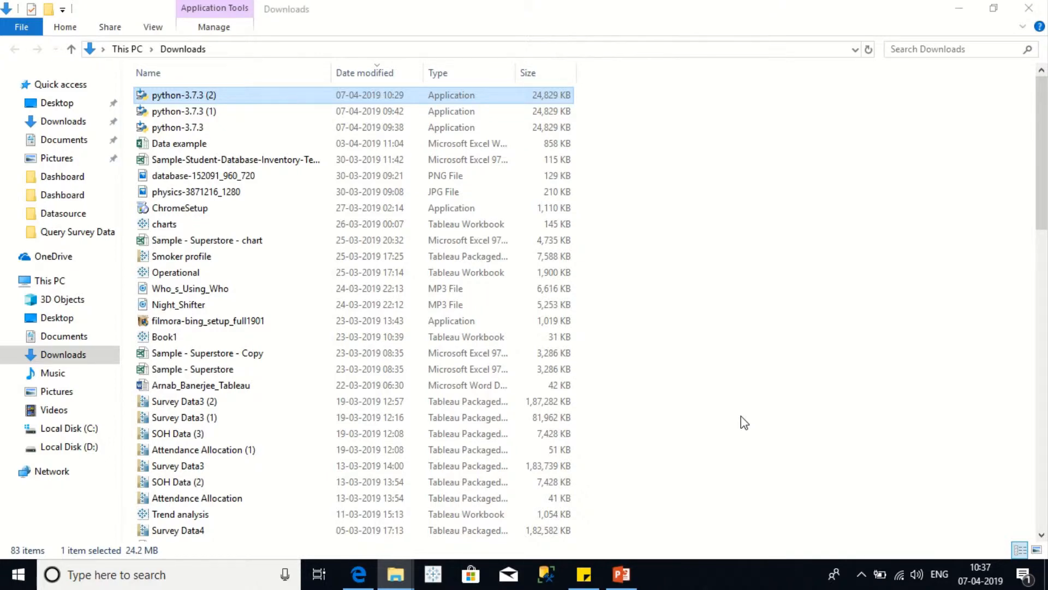
Find Python 3.7 (32-bit) through the Windows search and follow its shortcut to the Python37-32 installation folder.
{"action": "key", "text": "super"}
{"action": "type", "text": "pytho"}
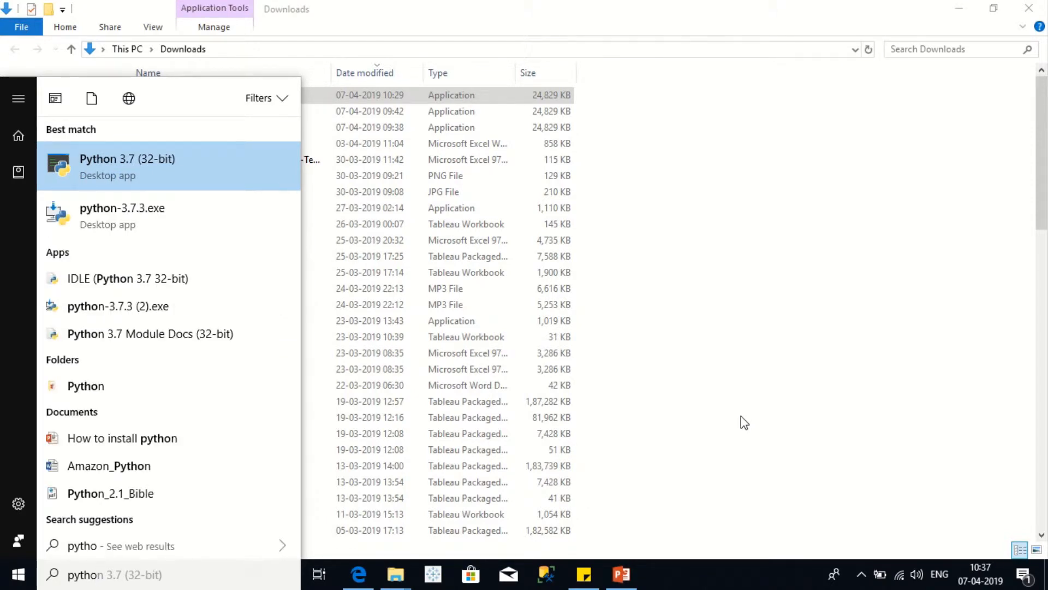
{"action": "right_click", "coordinate": [129, 155]}
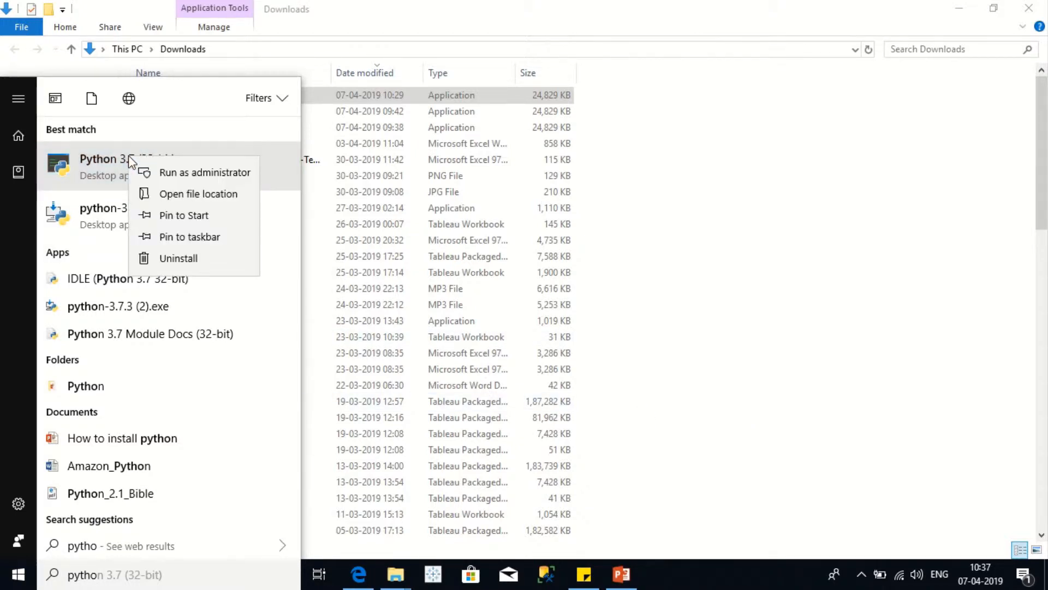
{"action": "left_click", "coordinate": [184, 196]}
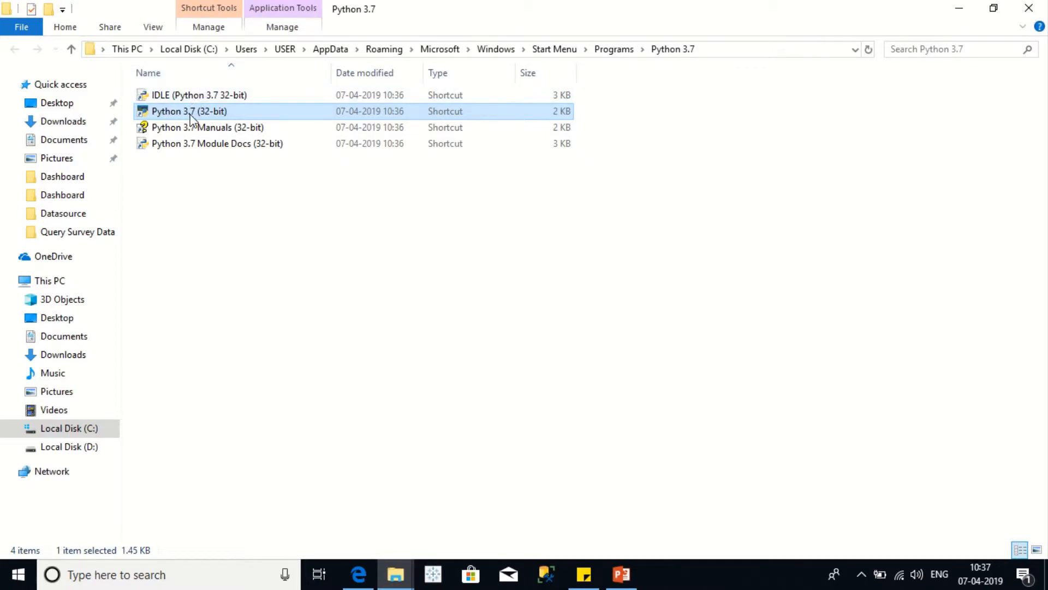
{"action": "right_click", "coordinate": [191, 118]}
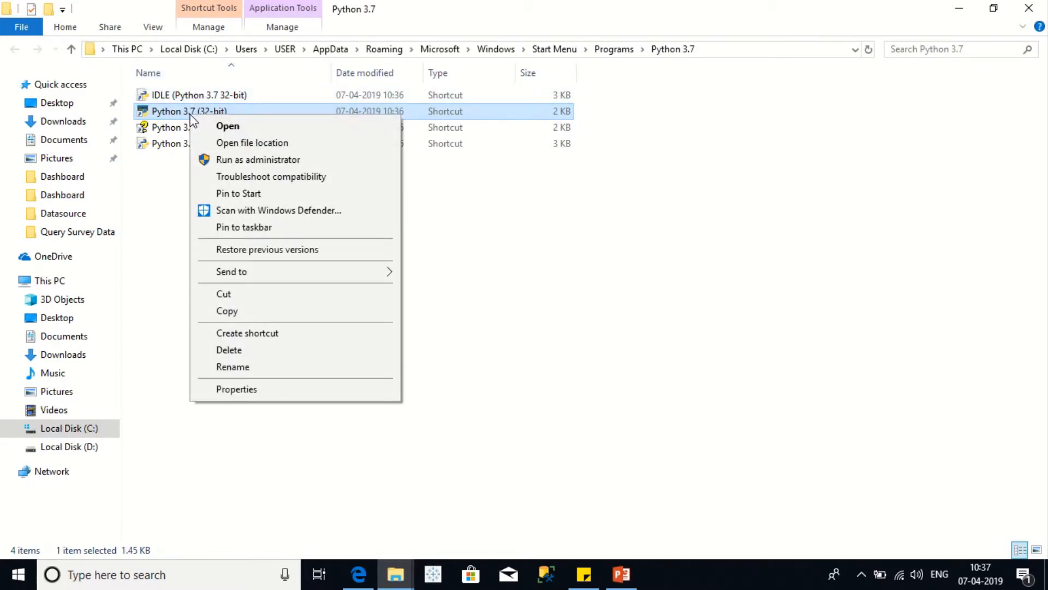
{"action": "left_click", "coordinate": [240, 143]}
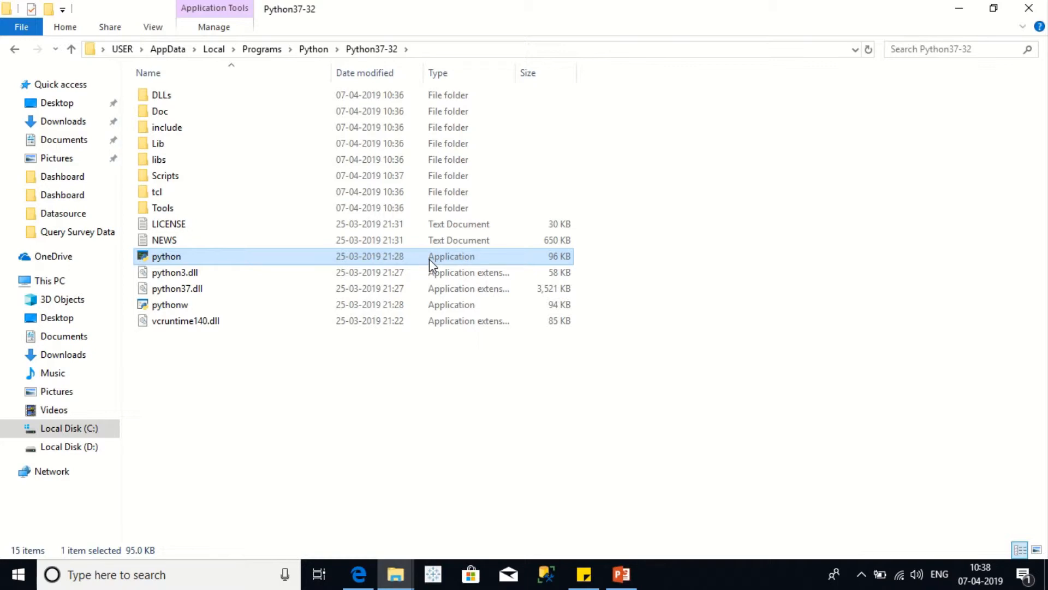
Open a Command Prompt with cmd and copy the Python37-32 folder's full path from File Explorer.
{"action": "key", "text": "super+r"}
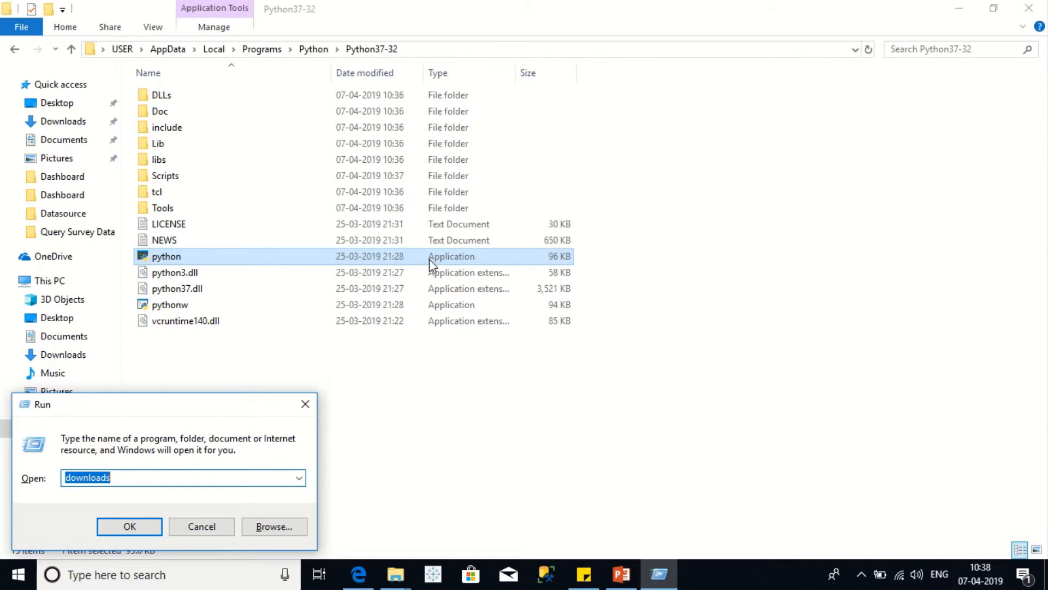
{"action": "type", "text": "cmd"}
{"action": "key", "text": "Return"}
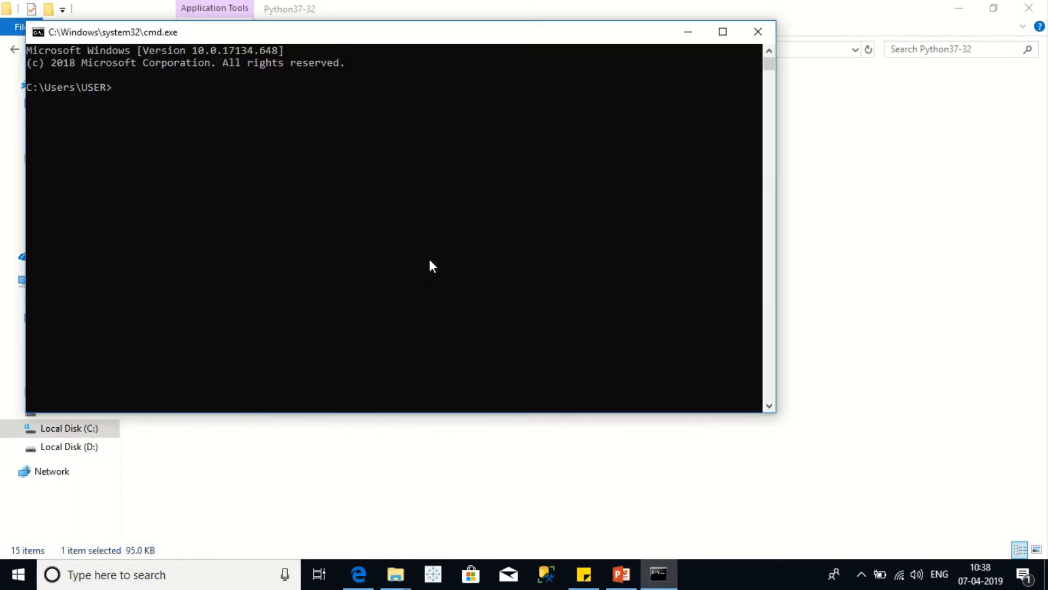
{"action": "key", "text": "alt+Tab"}
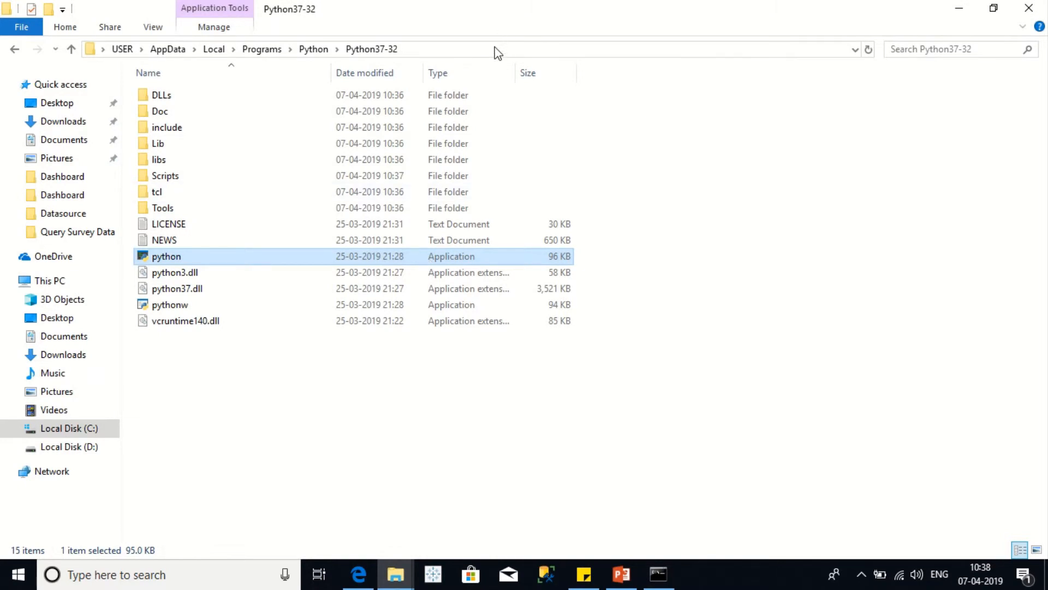
{"action": "left_click", "coordinate": [495, 49]}
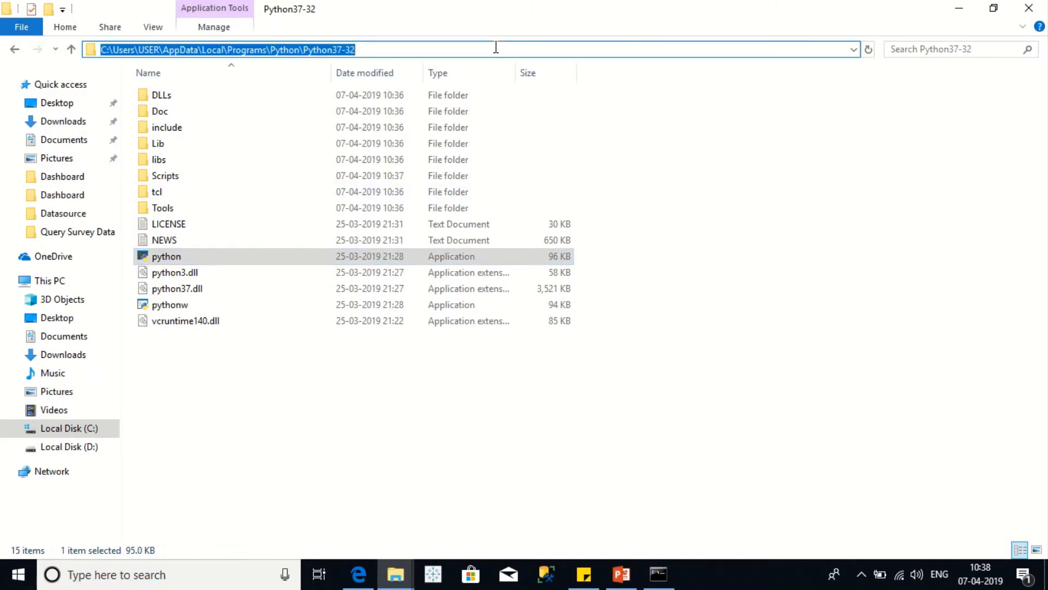
{"action": "key", "text": "alt+Tab"}
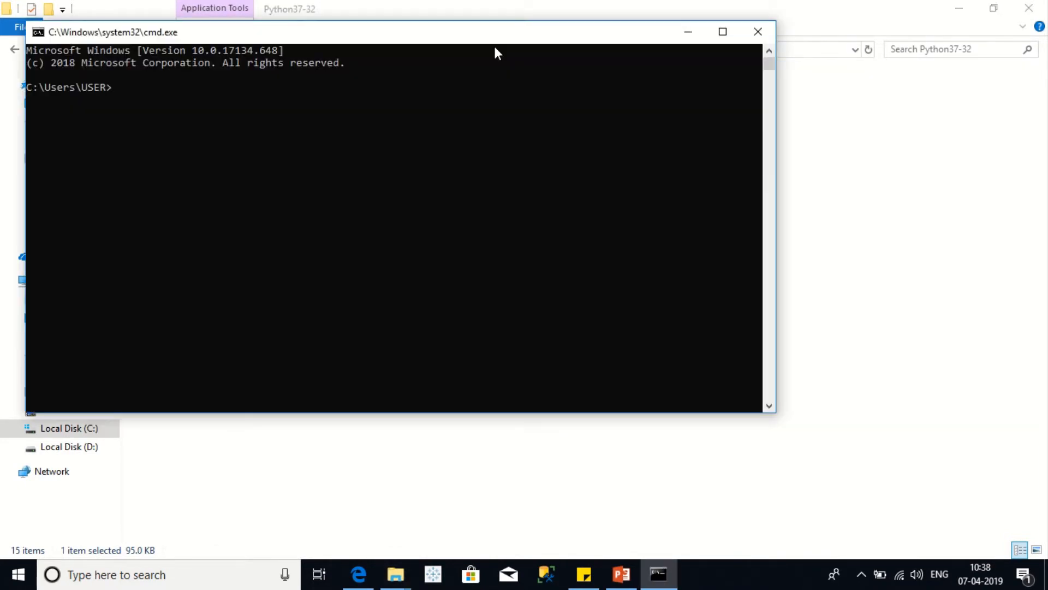
Change the Command Prompt to the drive root with cd\ and on to C:\Users\USER\AppData\Local\Programs\Python\Python37-32.
{"action": "type", "text": "cd\\"}
{"action": "key", "text": "Return"}
{"action": "left_click", "coordinate": [494, 47]}
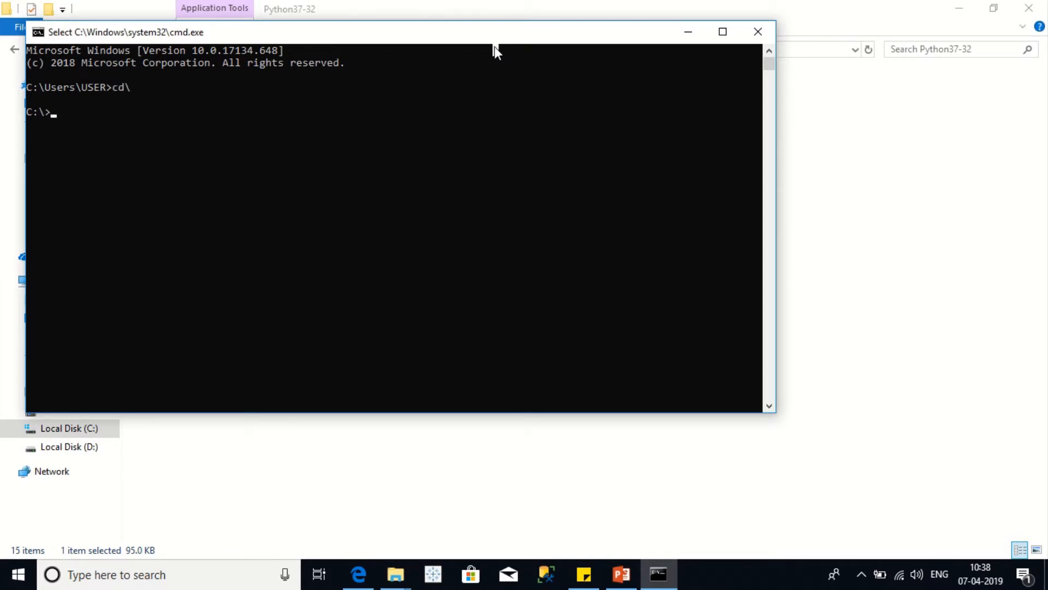
{"action": "type", "text": "cd"}
{"action": "key", "text": "alt+space"}
{"action": "key", "text": "e"}
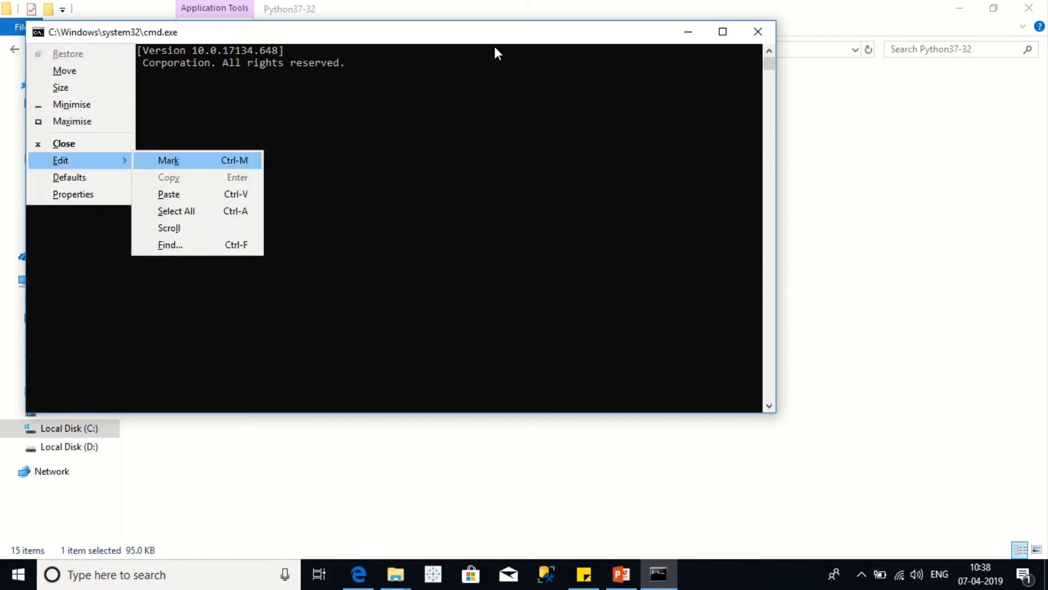
{"action": "key", "text": "p"}
{"action": "key", "text": "Return"}
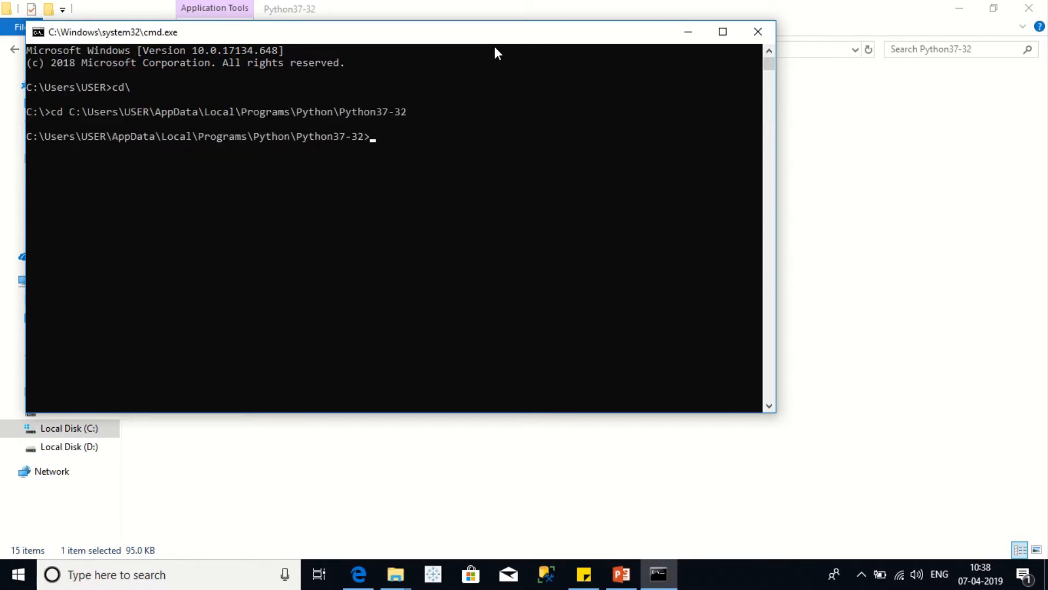
{"action": "key", "text": "alt+space"}
{"action": "key", "text": "e"}
{"action": "key", "text": "p"}
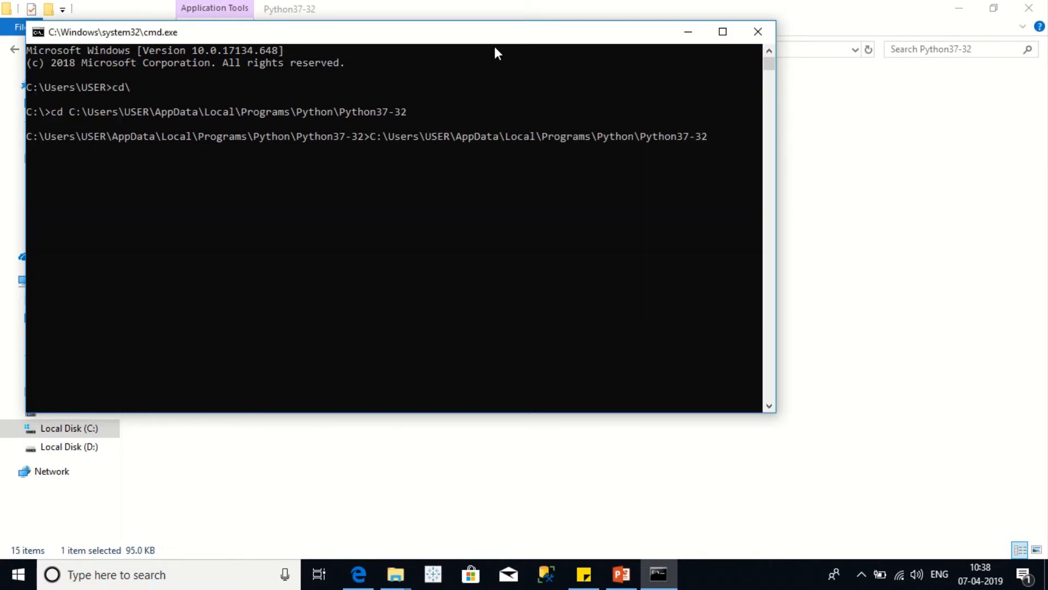
{"action": "key", "text": "BackSpace"}
{"action": "key", "text": "BackSpace"}
{"action": "key", "text": "BackSpace"}
{"action": "key", "text": "BackSpace"}
{"action": "key", "text": "BackSpace"}
{"action": "key", "text": "BackSpace"}
{"action": "key", "text": "BackSpace"}
{"action": "key", "text": "BackSpace"}
{"action": "key", "text": "BackSpace"}
{"action": "key", "text": "BackSpace"}
{"action": "key", "text": "BackSpace"}
{"action": "key", "text": "BackSpace"}
{"action": "key", "text": "BackSpace"}
{"action": "key", "text": "BackSpace"}
{"action": "key", "text": "BackSpace"}
{"action": "key", "text": "BackSpace"}
{"action": "key", "text": "BackSpace"}
{"action": "key", "text": "BackSpace"}
{"action": "key", "text": "BackSpace"}
{"action": "key", "text": "BackSpace"}
{"action": "key", "text": "BackSpace"}
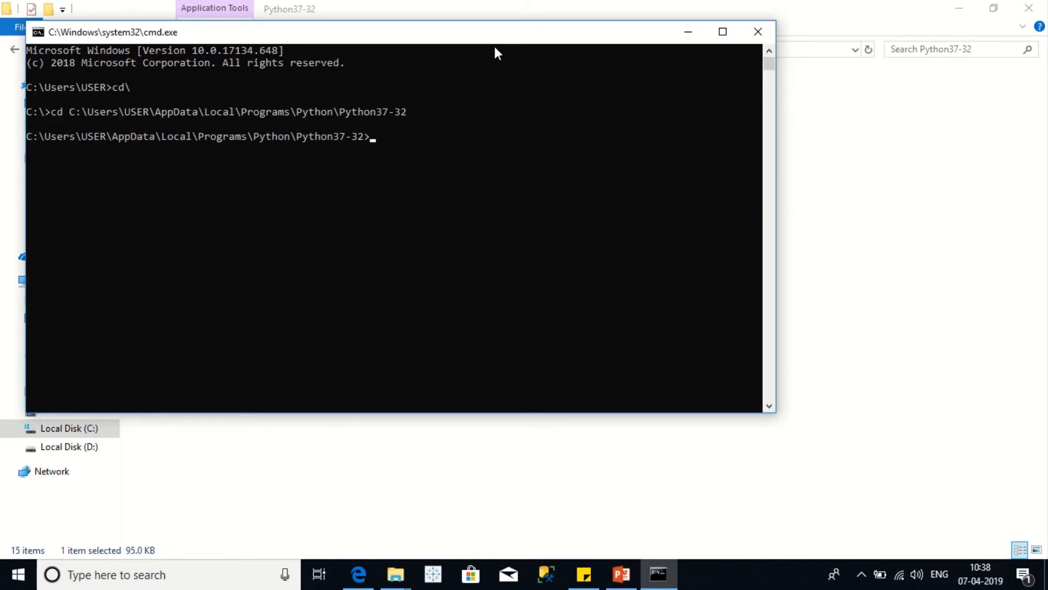
Run python --version in the full-screen Command Prompt and switch back to the Python37-32 folder in File Explorer.
{"action": "key", "text": "alt+Return"}
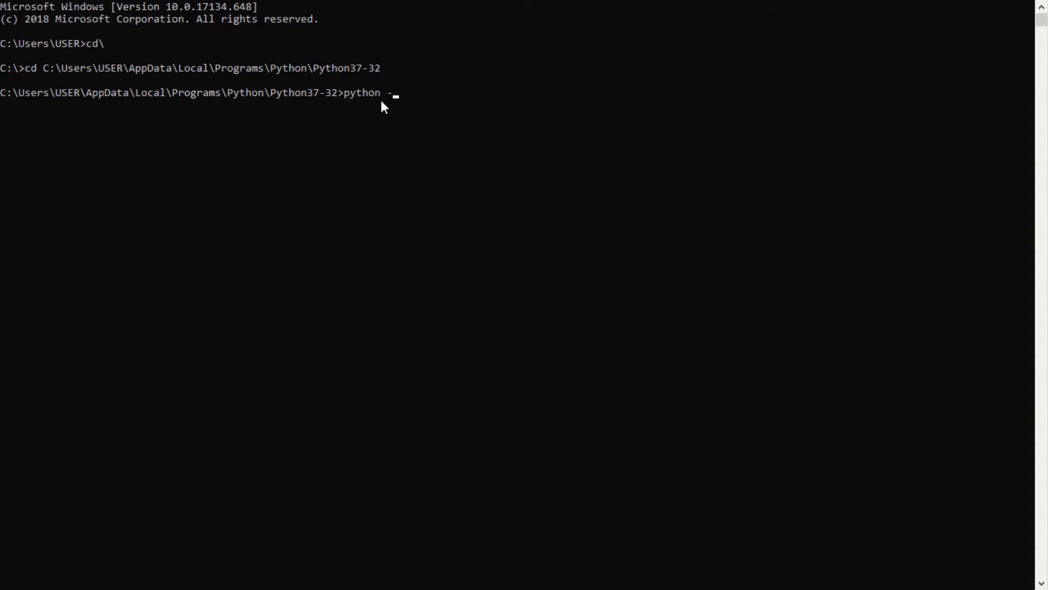
{"action": "type", "text": "version"}
{"action": "key", "text": "Return"}
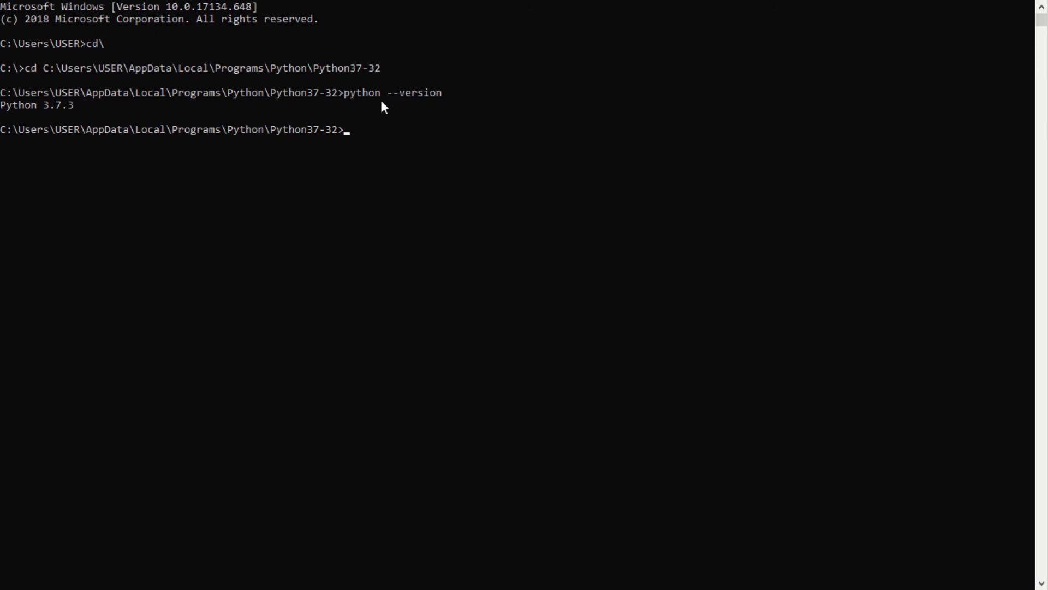
{"action": "key", "text": "alt+Tab"}
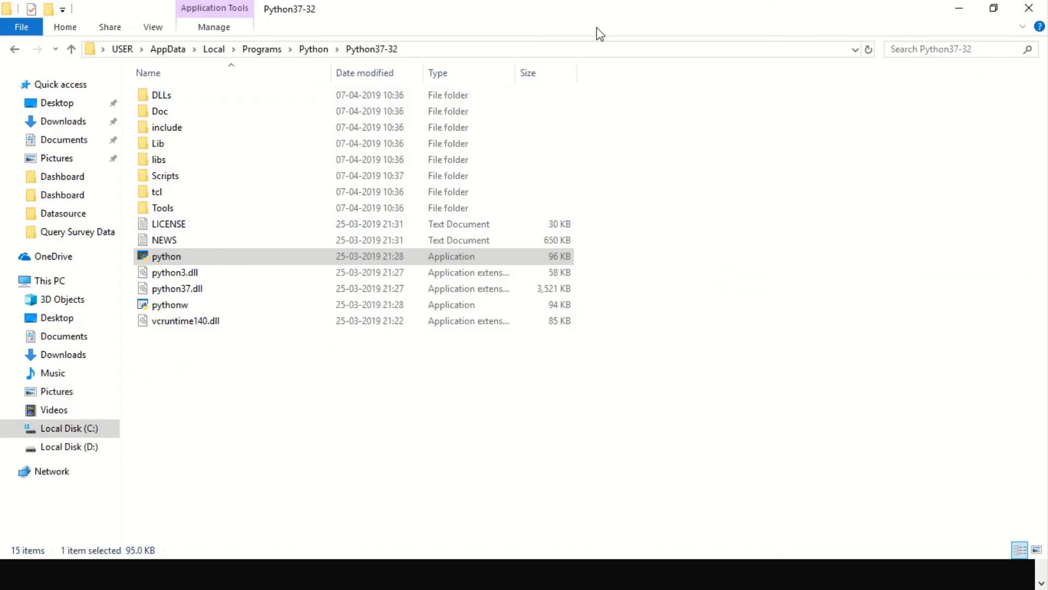